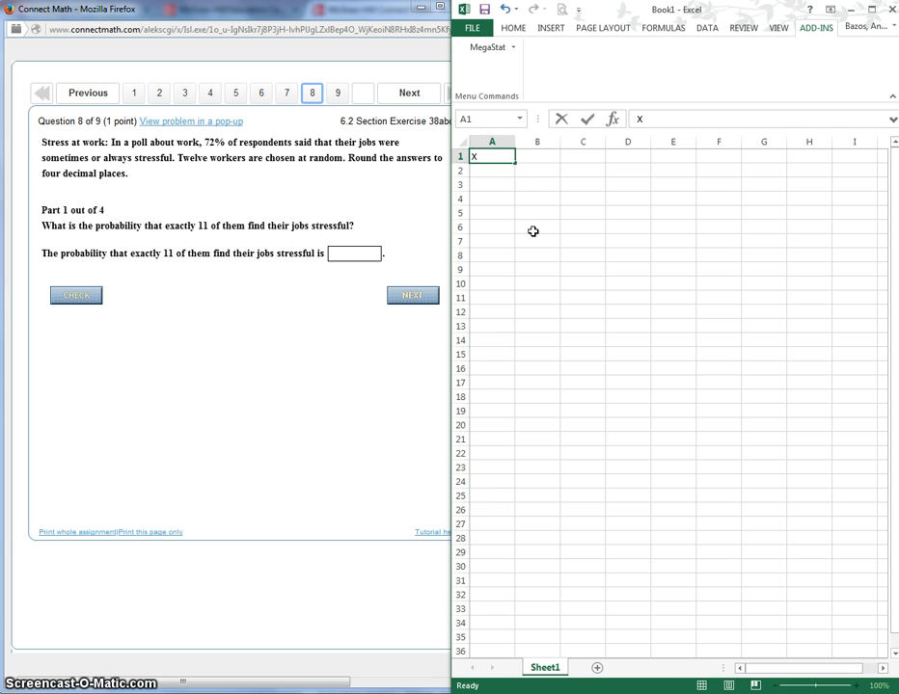
Step: Complete the column headings X in cell A1 and P(x) in cell B1
key(Tab)
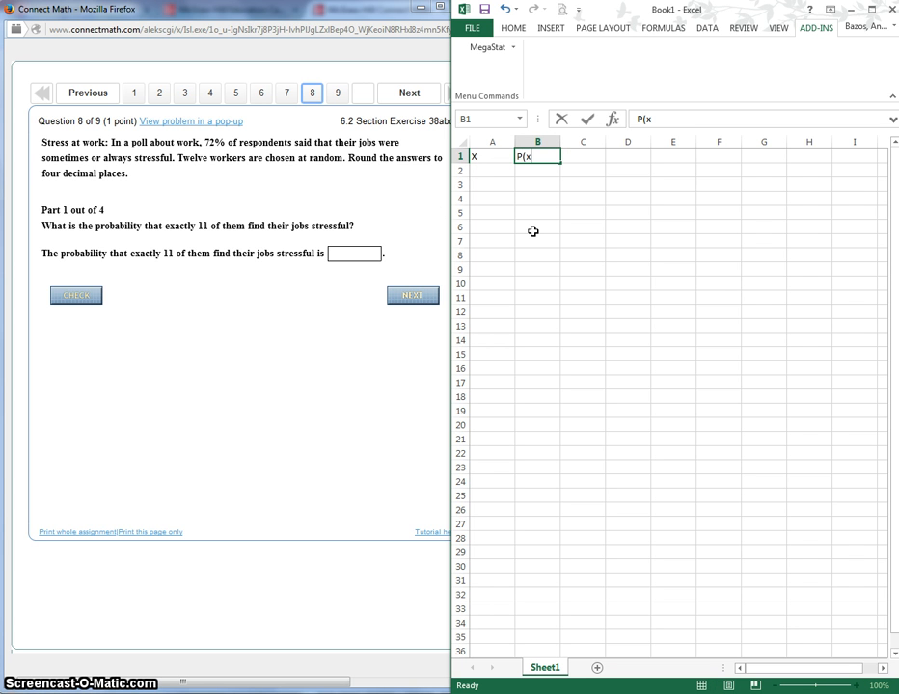
text(P(x))
key(Return)
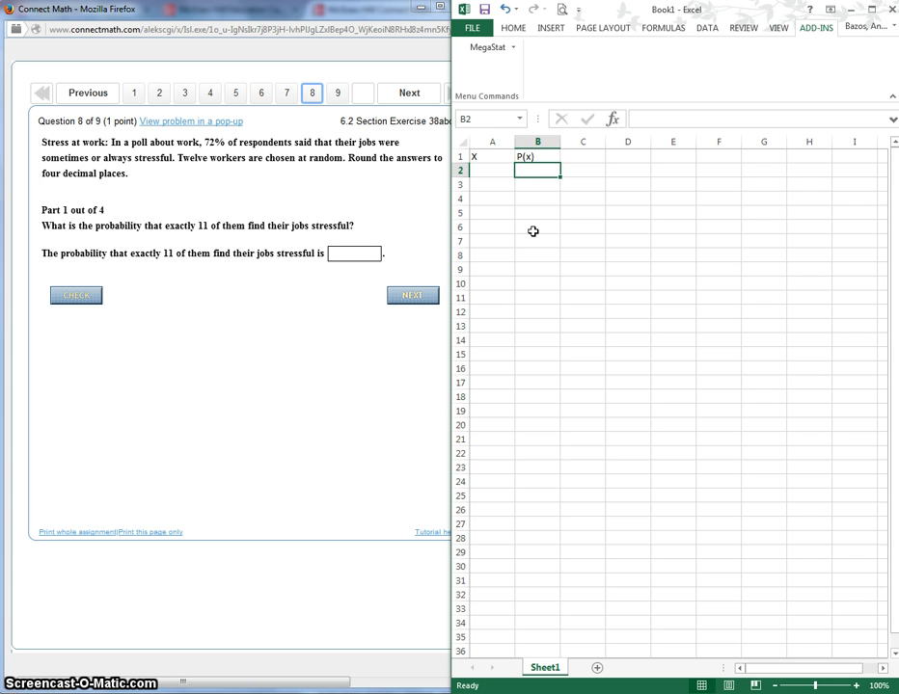
click(508, 170)
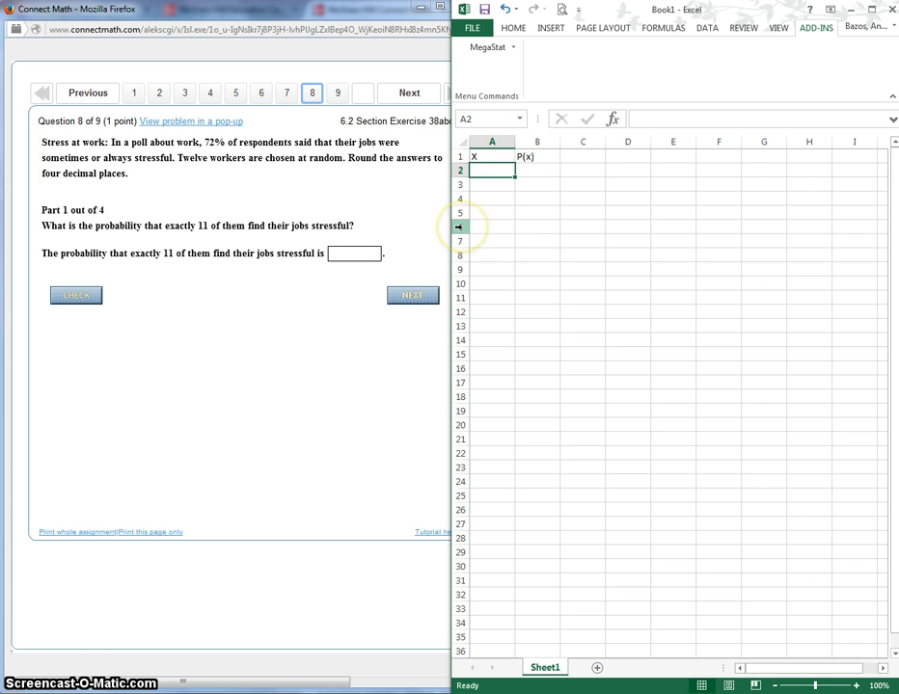
click(499, 156)
click(536, 157)
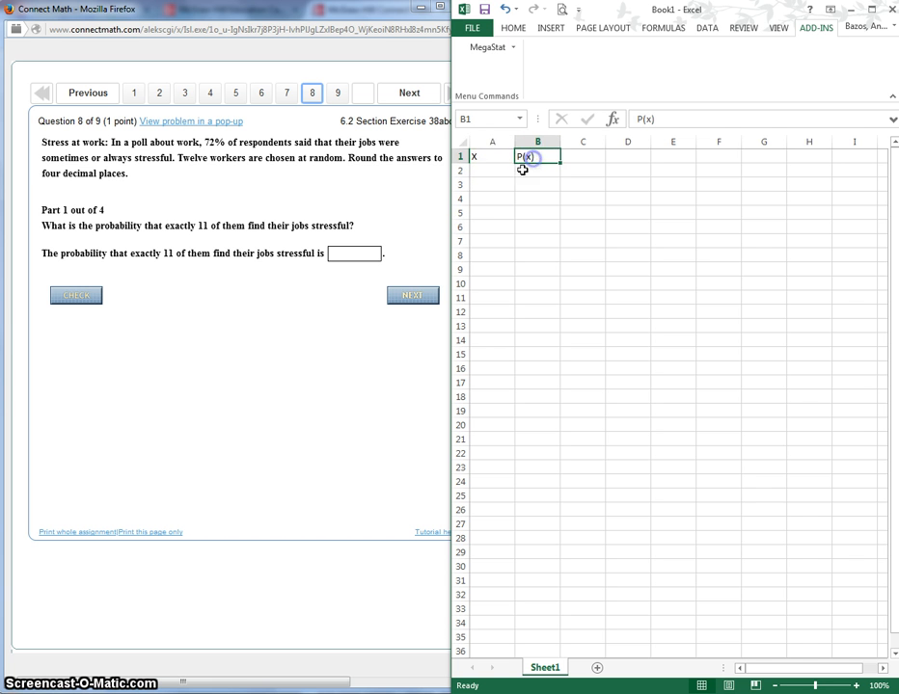
click(502, 172)
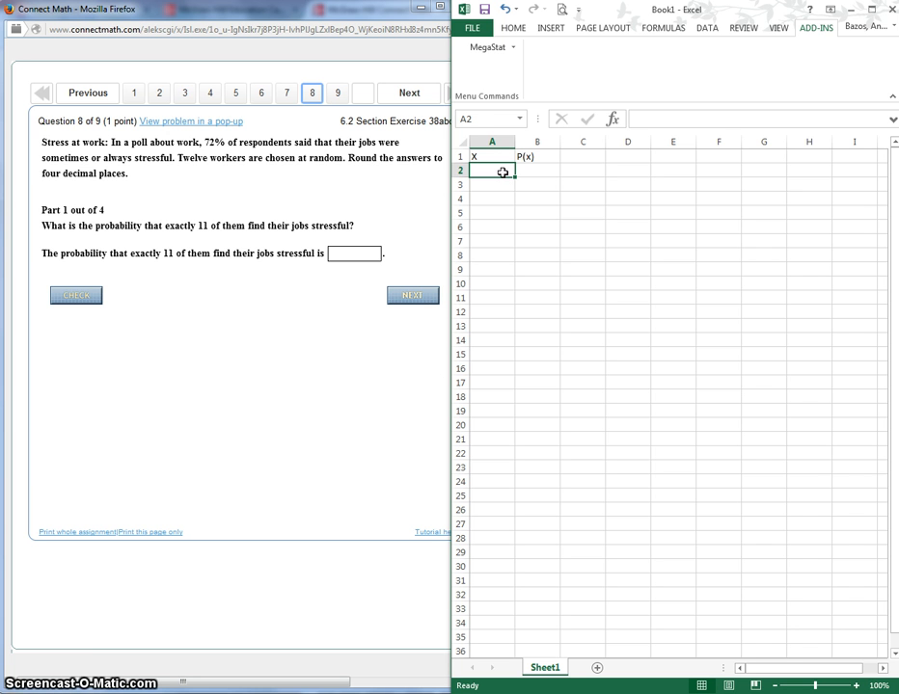
Step: Generate a MegaStat binomial distribution with 12 trials and a probability of occurrence of .72, including the graph
click(517, 55)
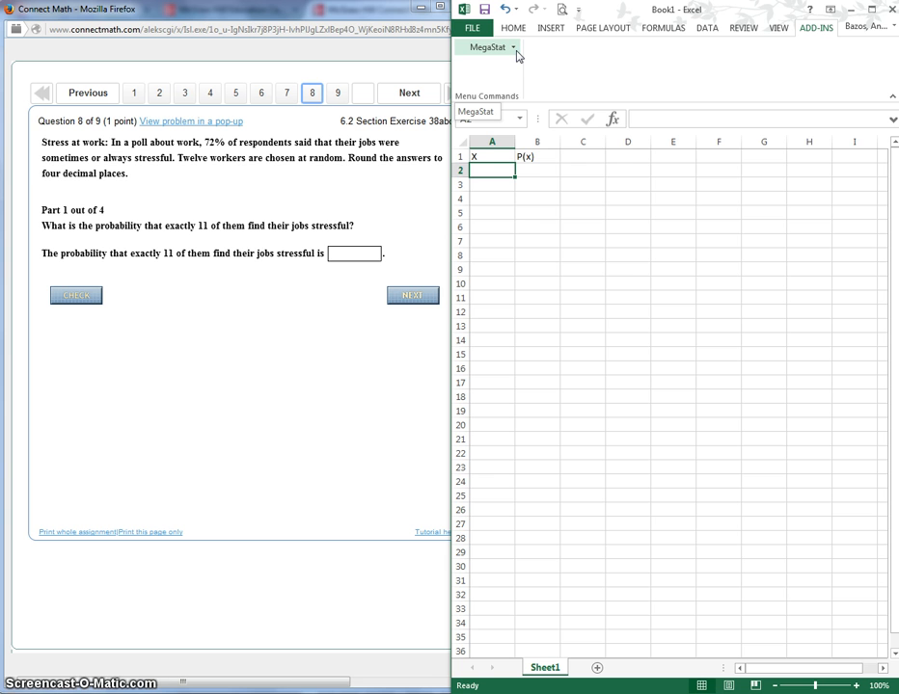
click(516, 55)
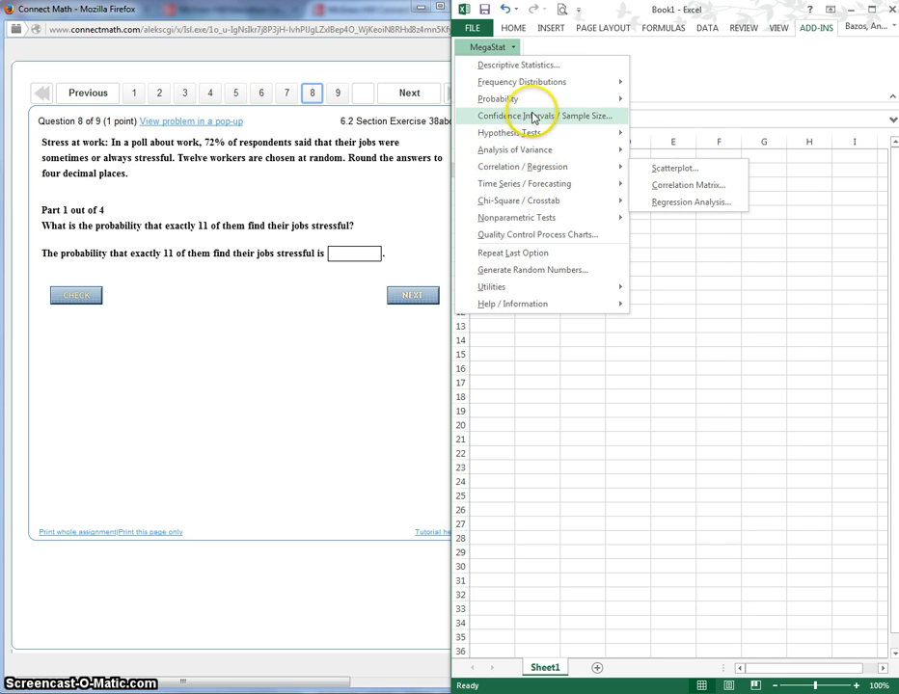
mouse_move(532, 102)
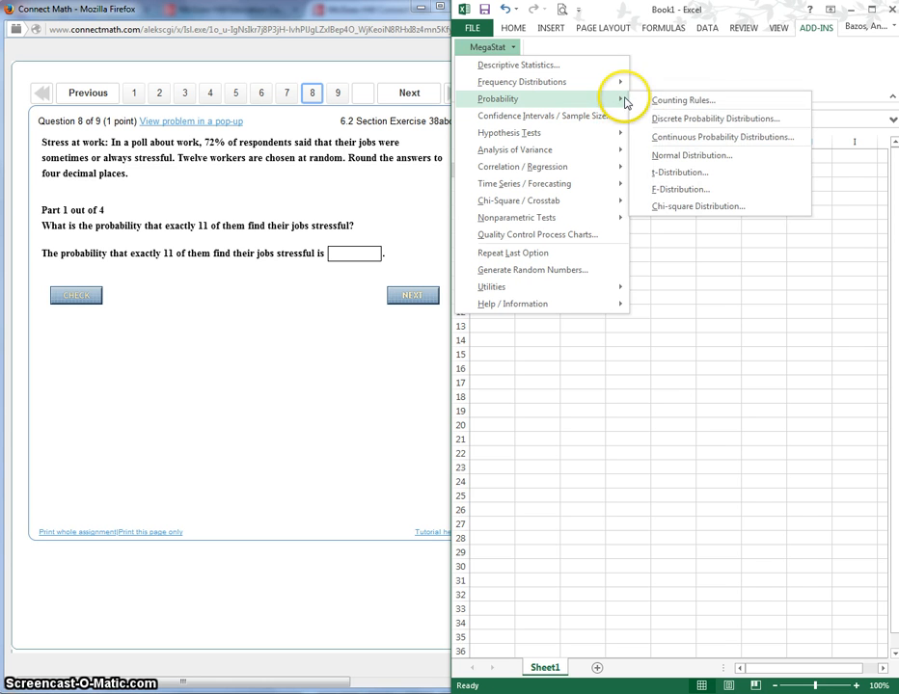
click(730, 121)
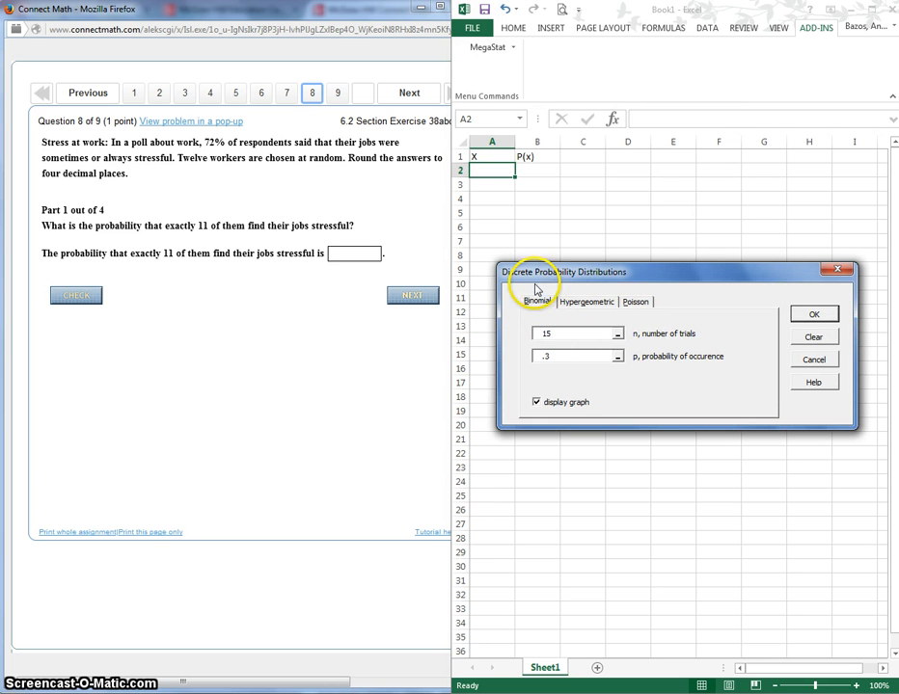
click(550, 334)
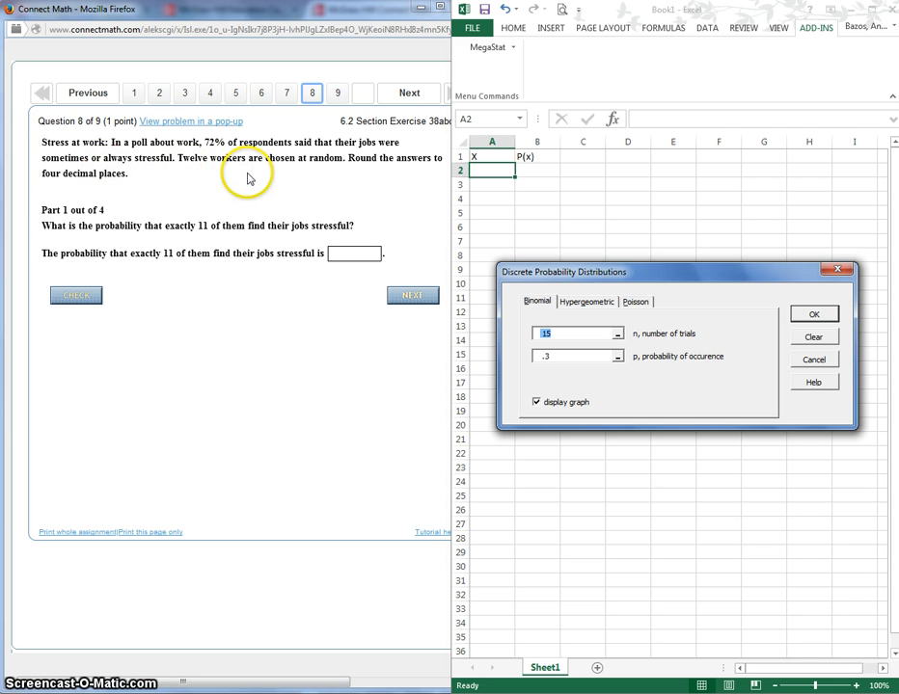
text(12)
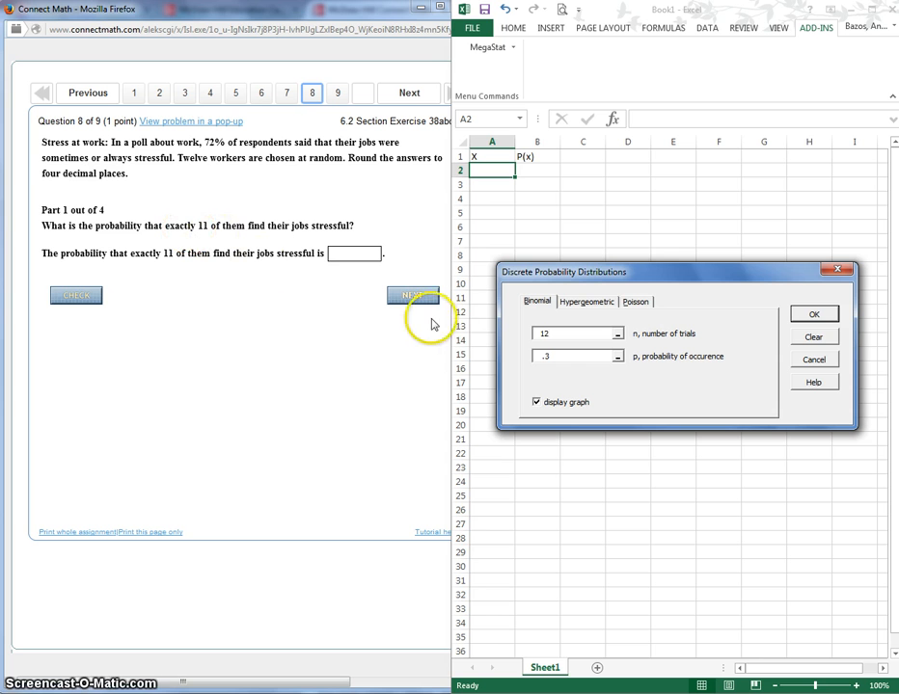
click(567, 357)
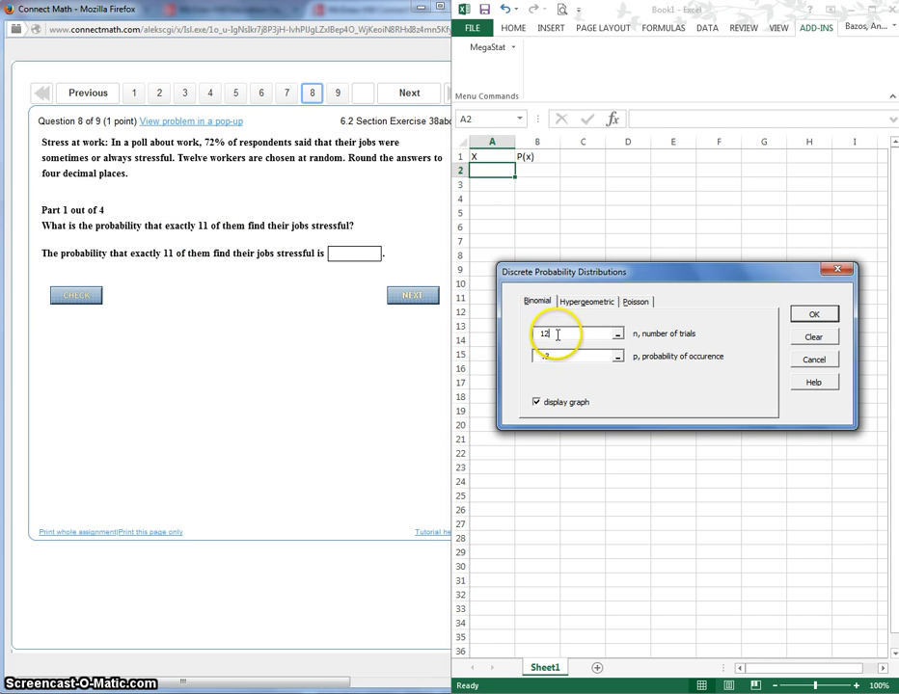
double_click(542, 354)
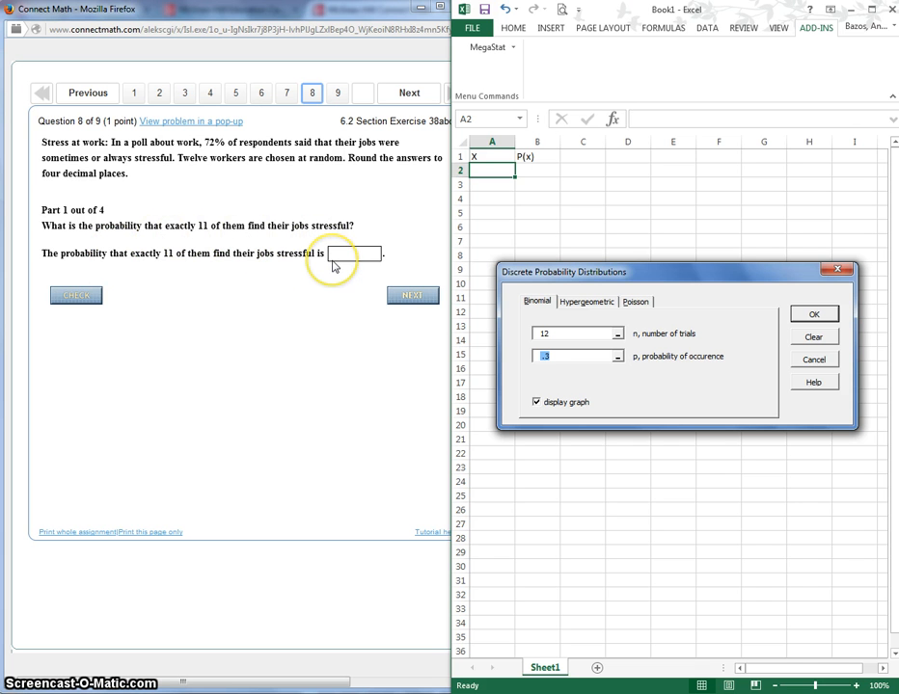
text(.72)
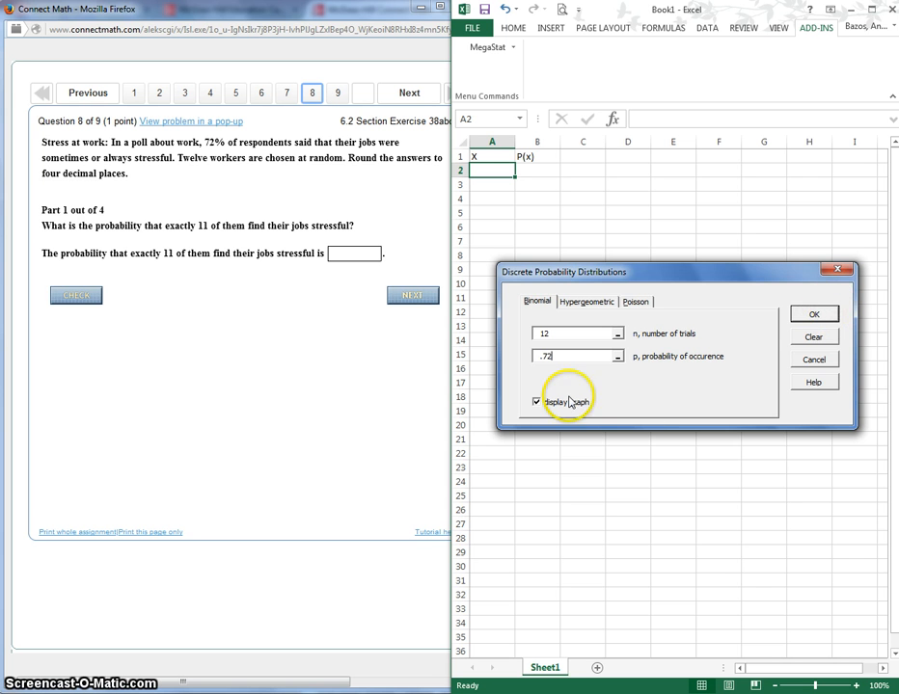
click(810, 318)
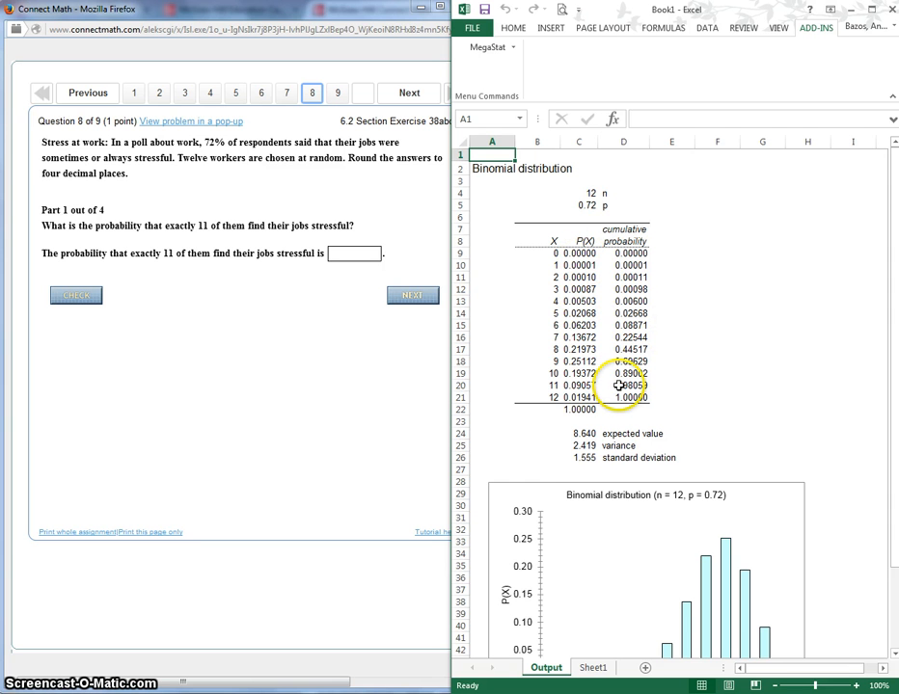
Step: Answer Part 1 with .0906, the P(X) value for X = 11 rounded to four decimals, and check it
click(691, 373)
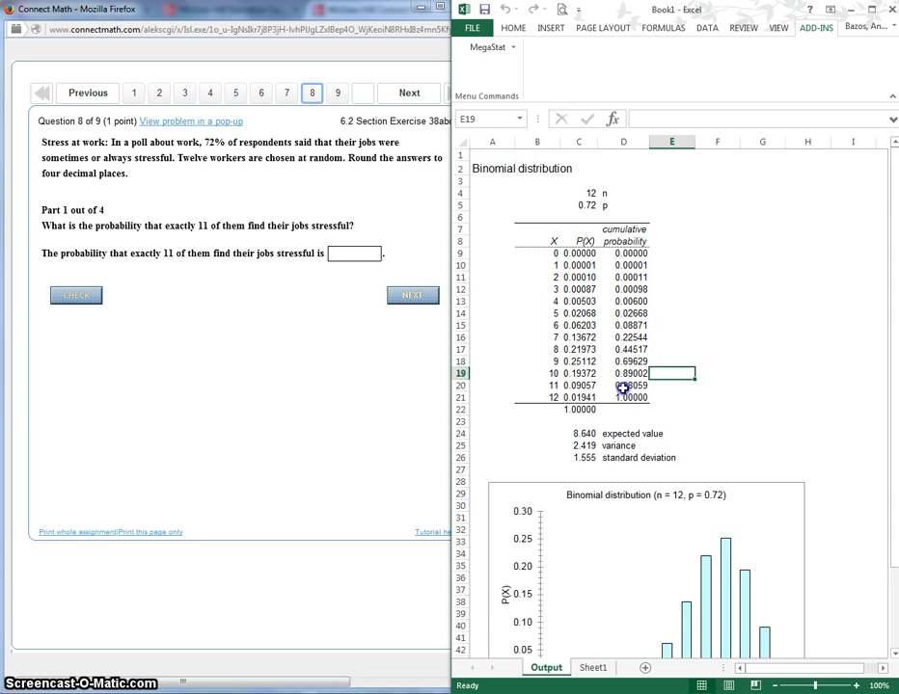
click(622, 387)
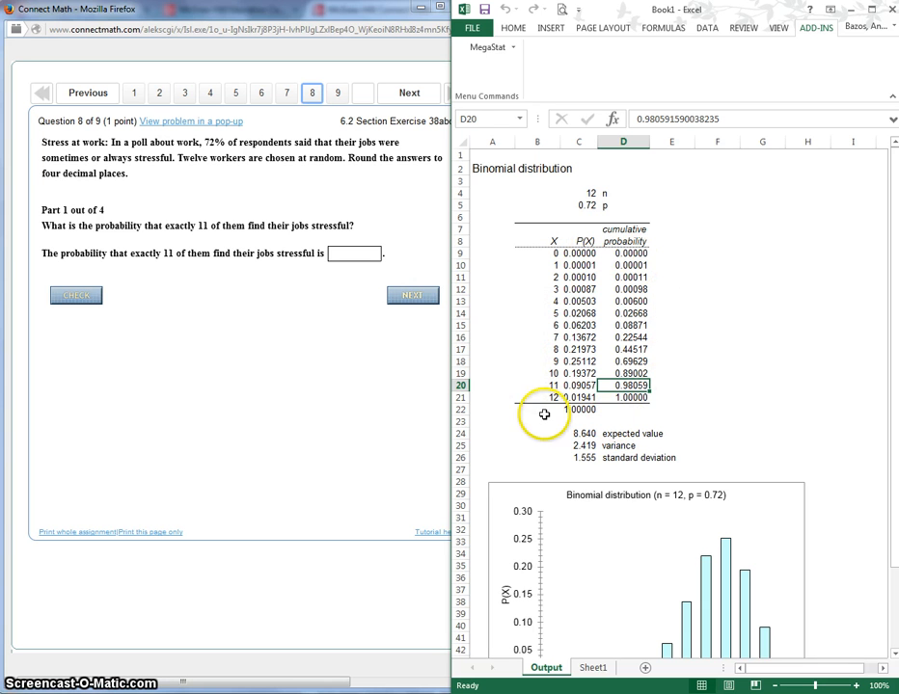
click(550, 386)
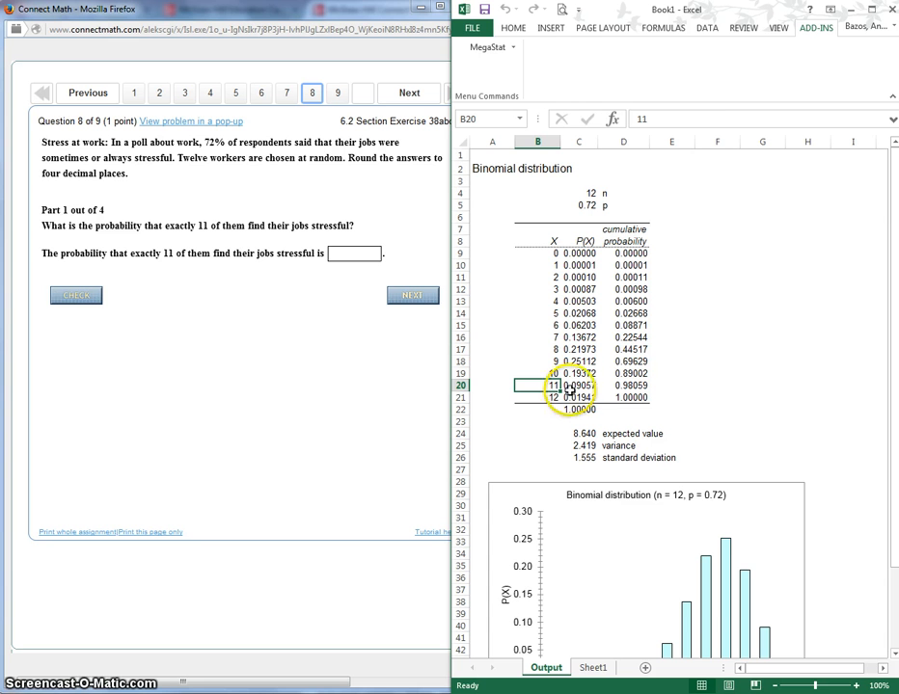
click(579, 385)
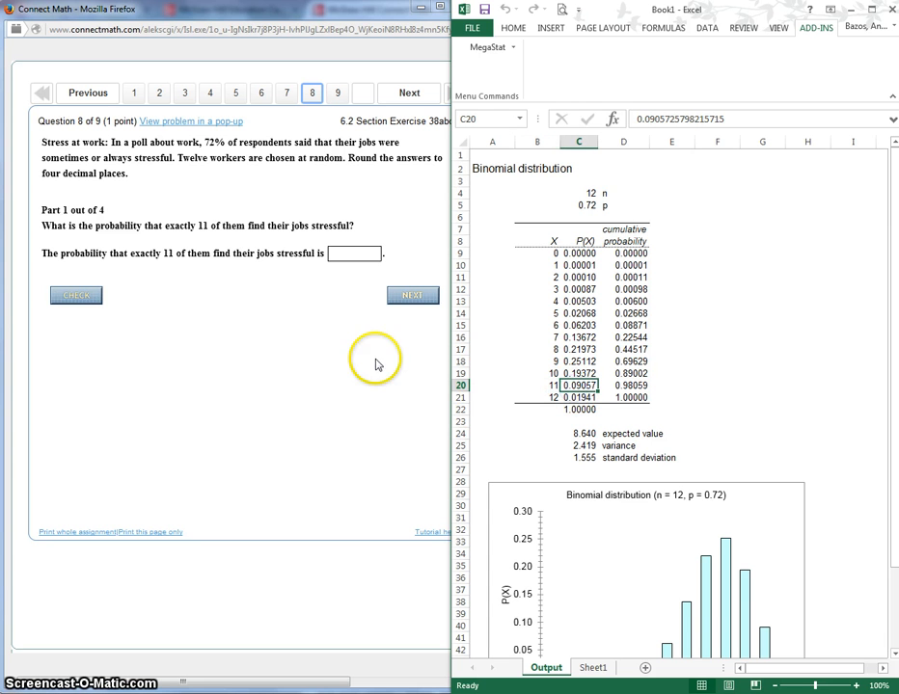
click(340, 255)
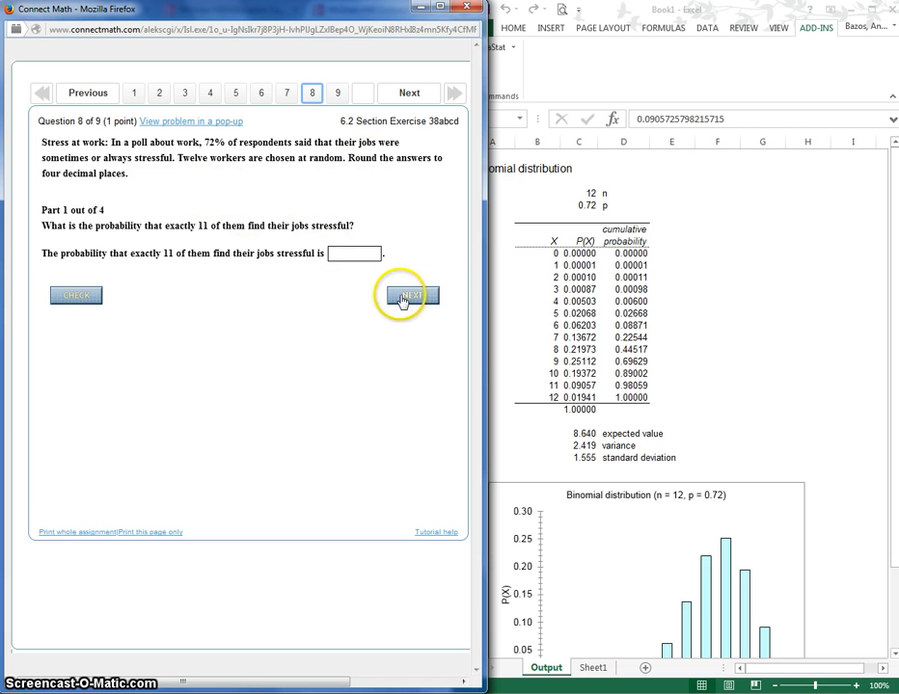
text(.09)
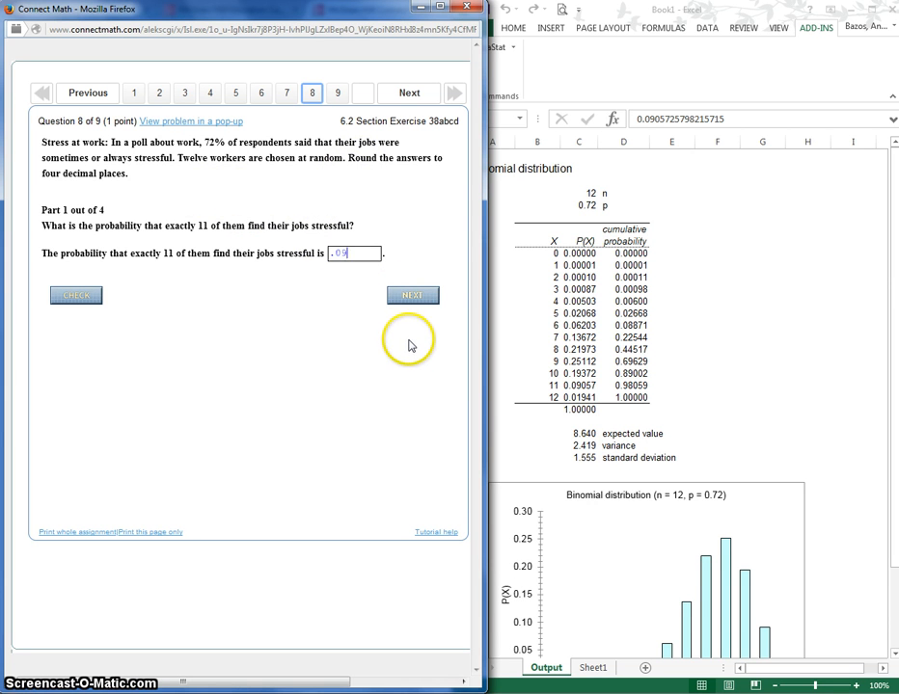
text(05)
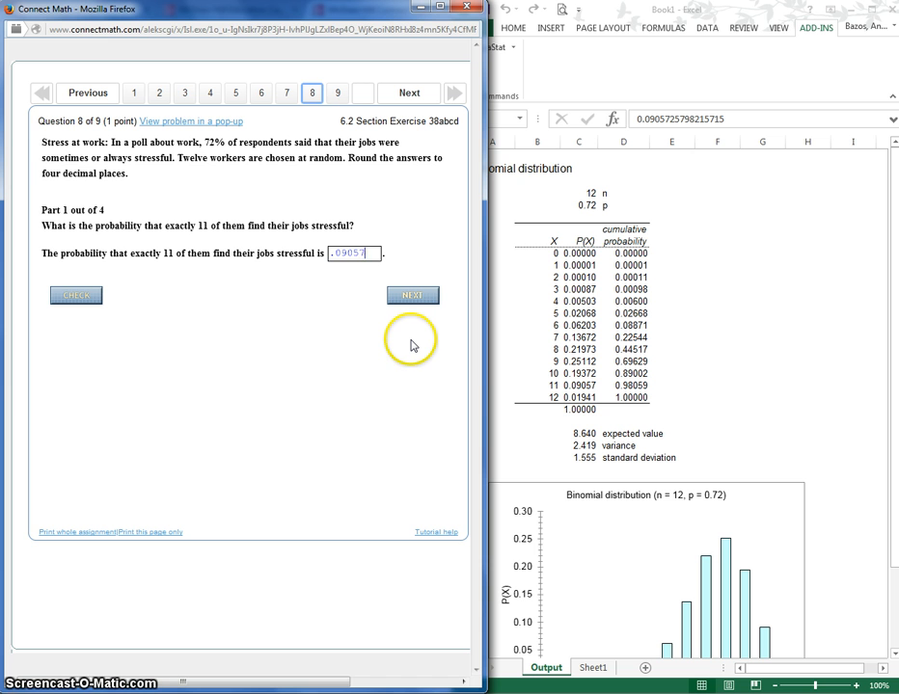
text(7)
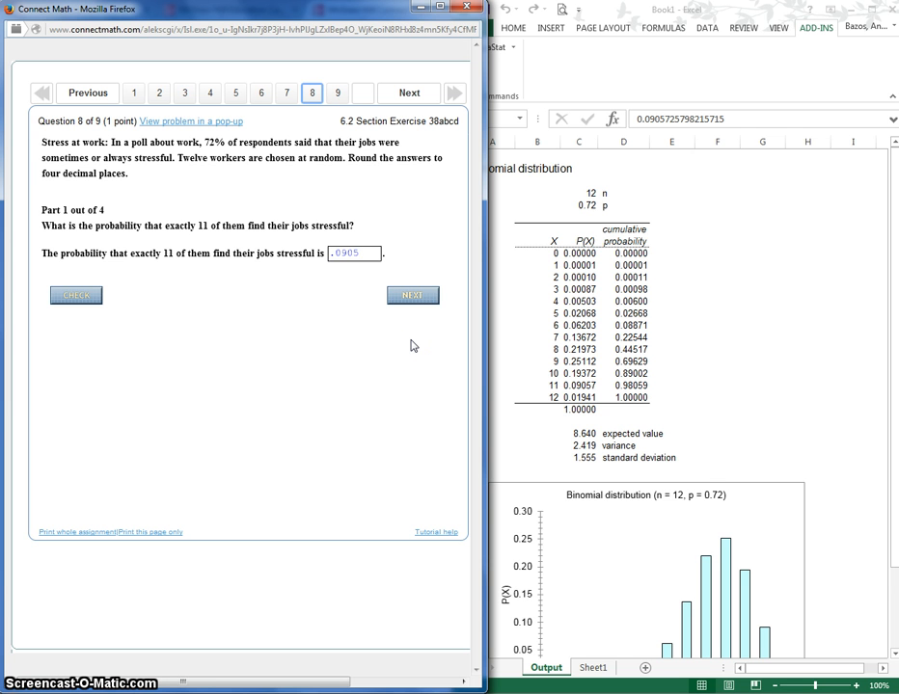
text(6)
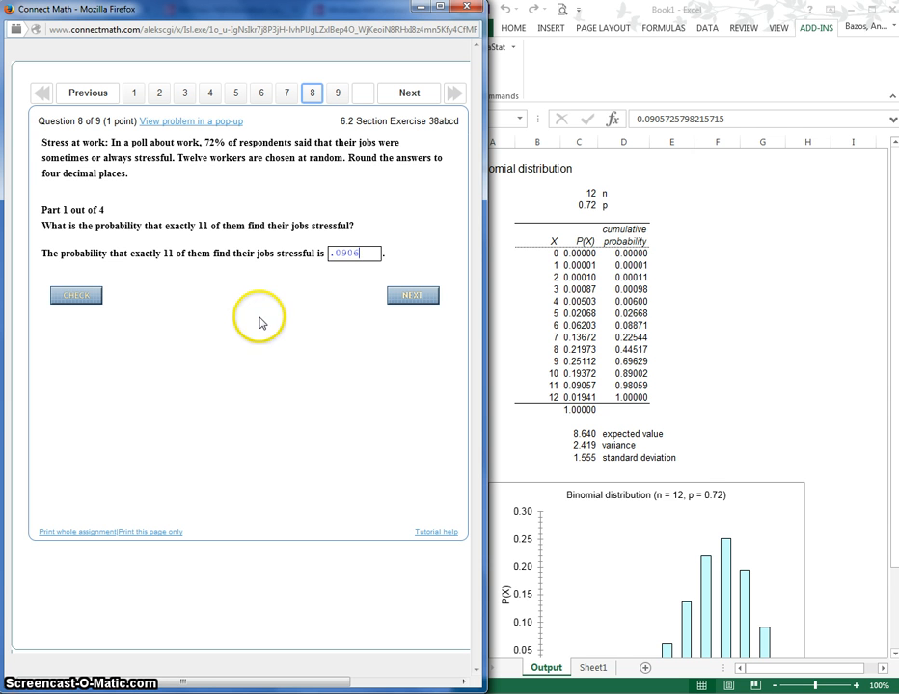
click(89, 301)
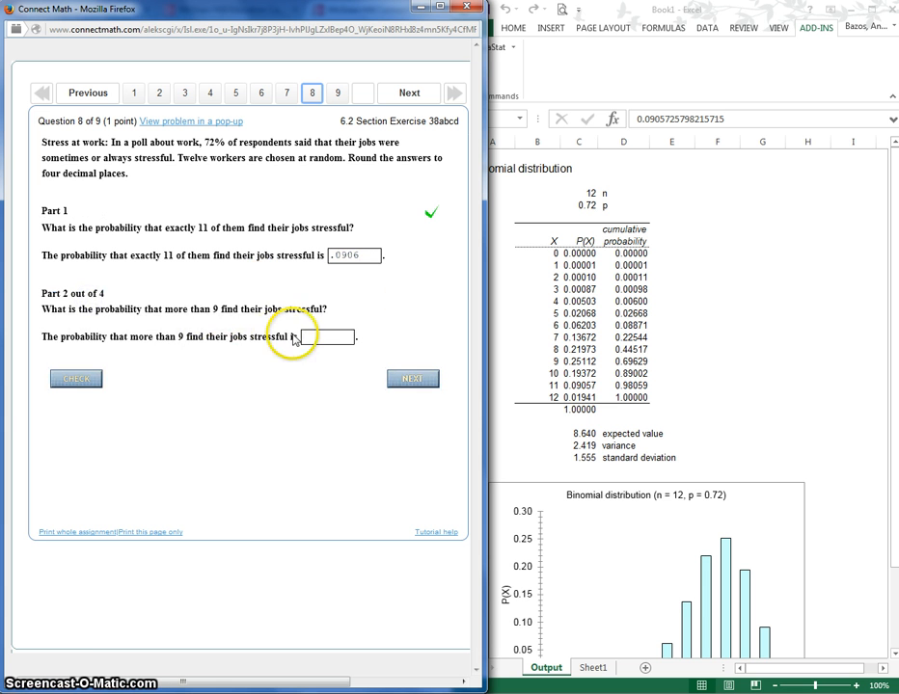
Step: Sum the P(X) values for X = 10 to 12 in cell E19 with =SUM(C19:C21)
click(321, 336)
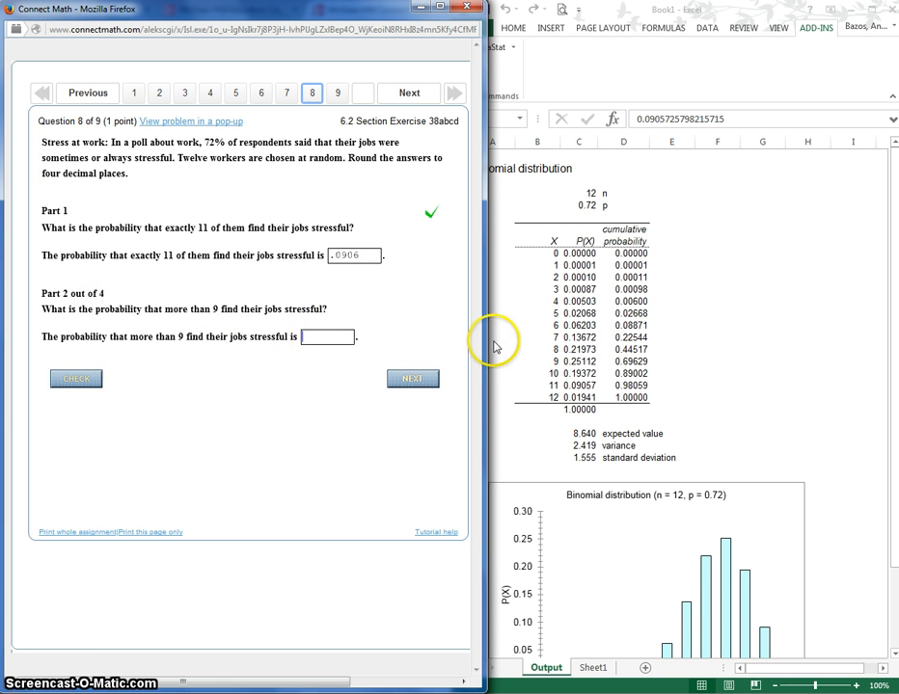
click(575, 338)
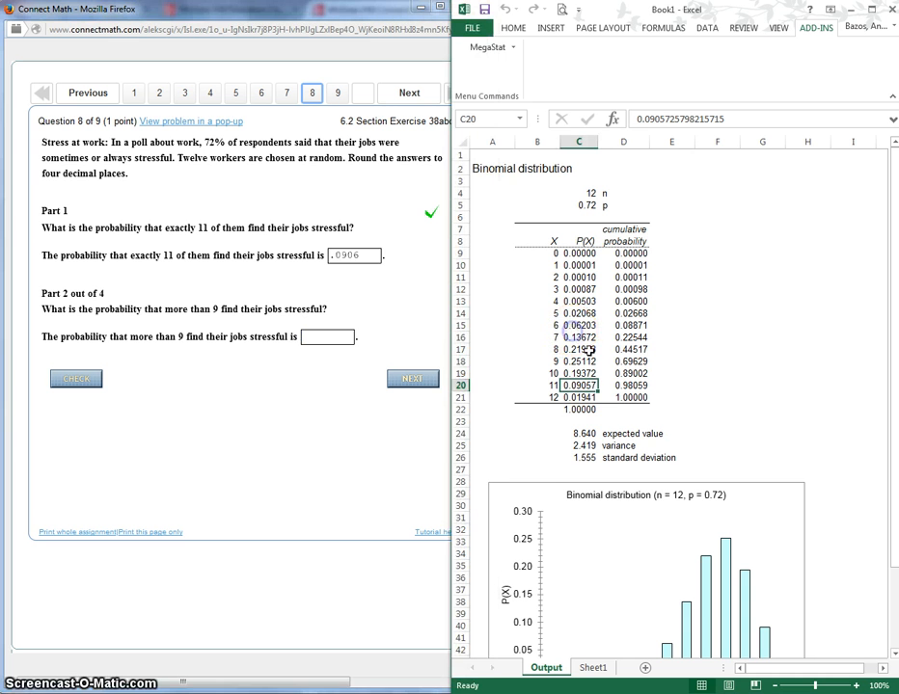
click(585, 398)
drag(584, 398, 583, 373)
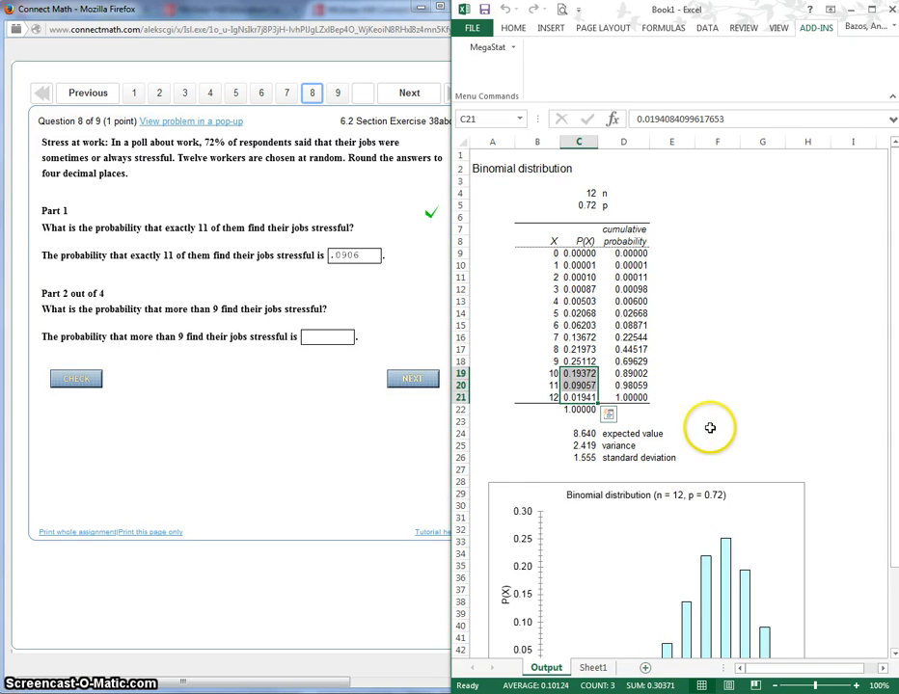
click(693, 374)
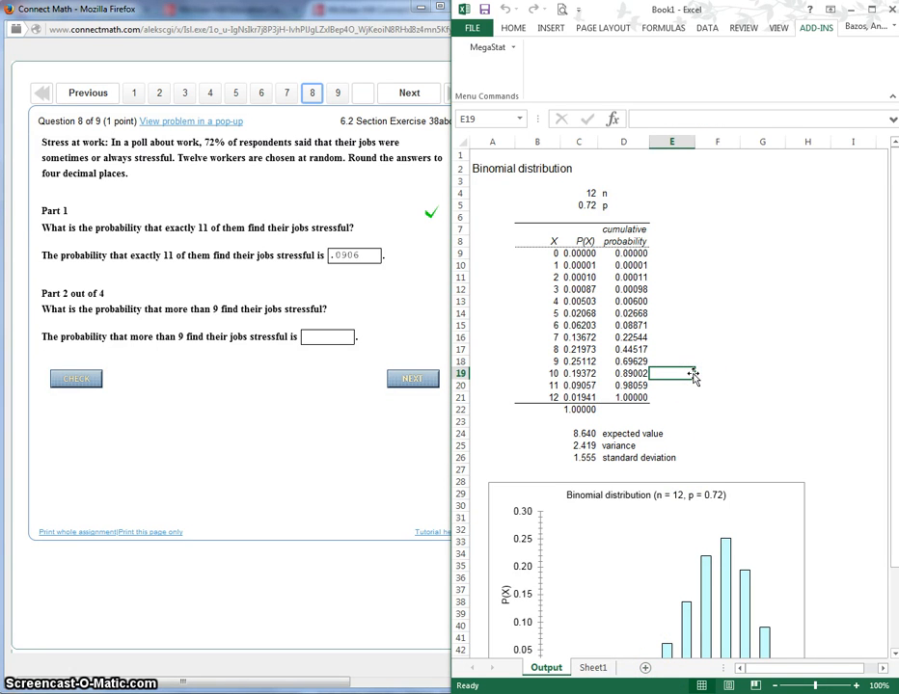
text(=)
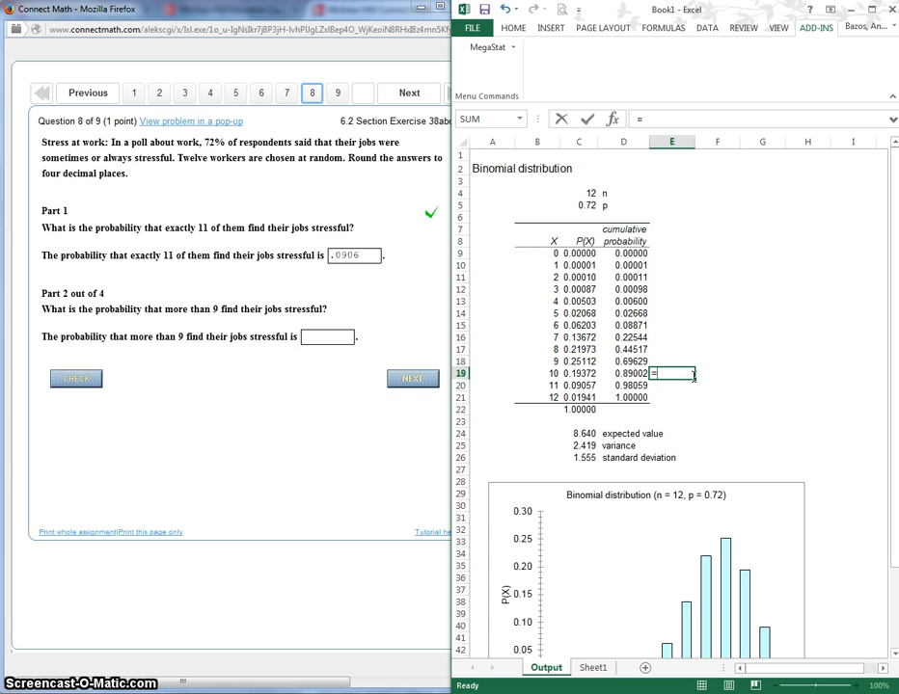
text(sum)
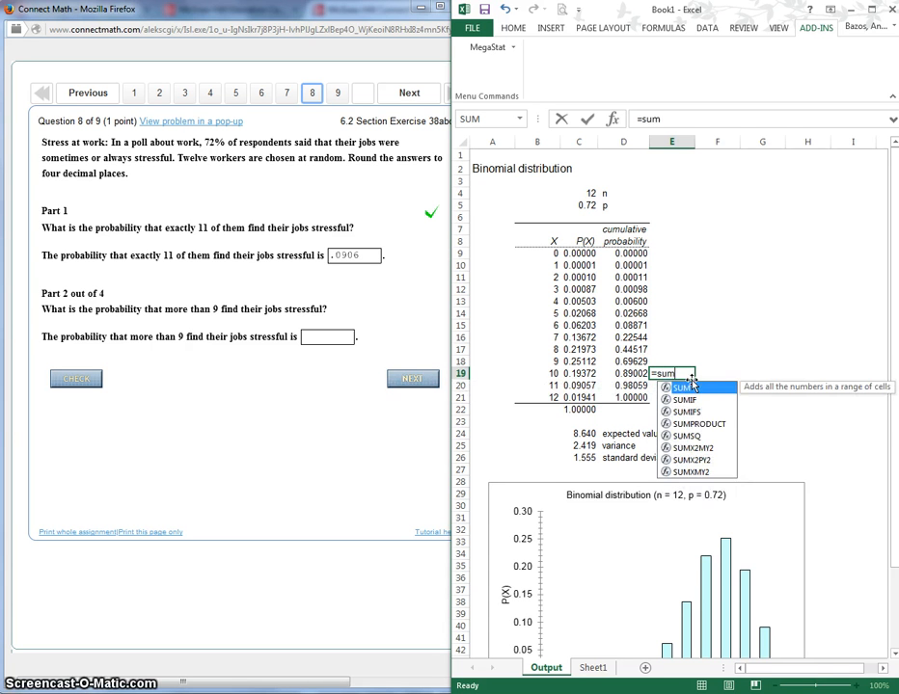
double_click(690, 389)
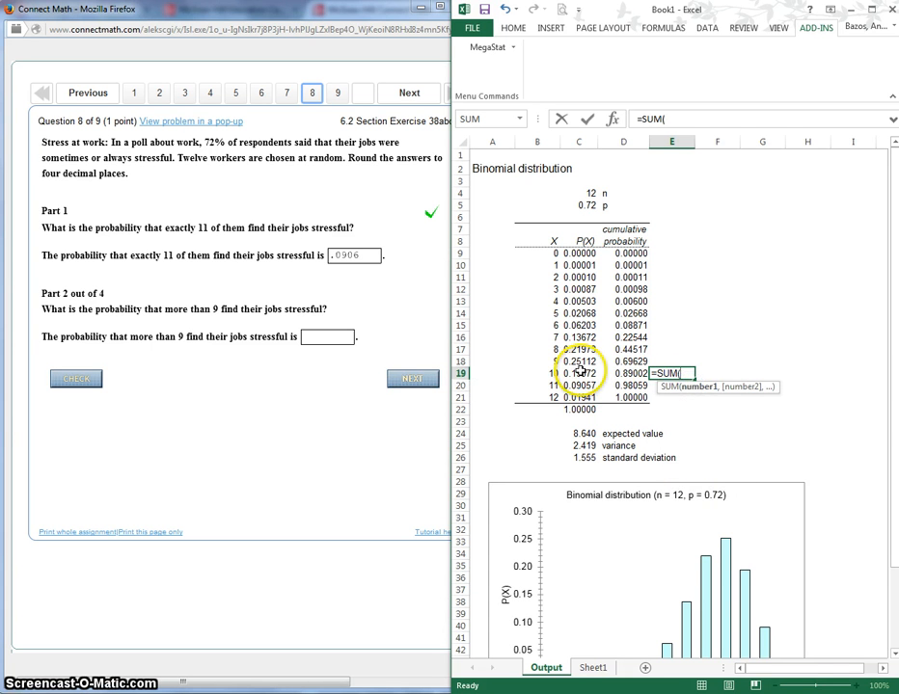
drag(582, 374, 587, 399)
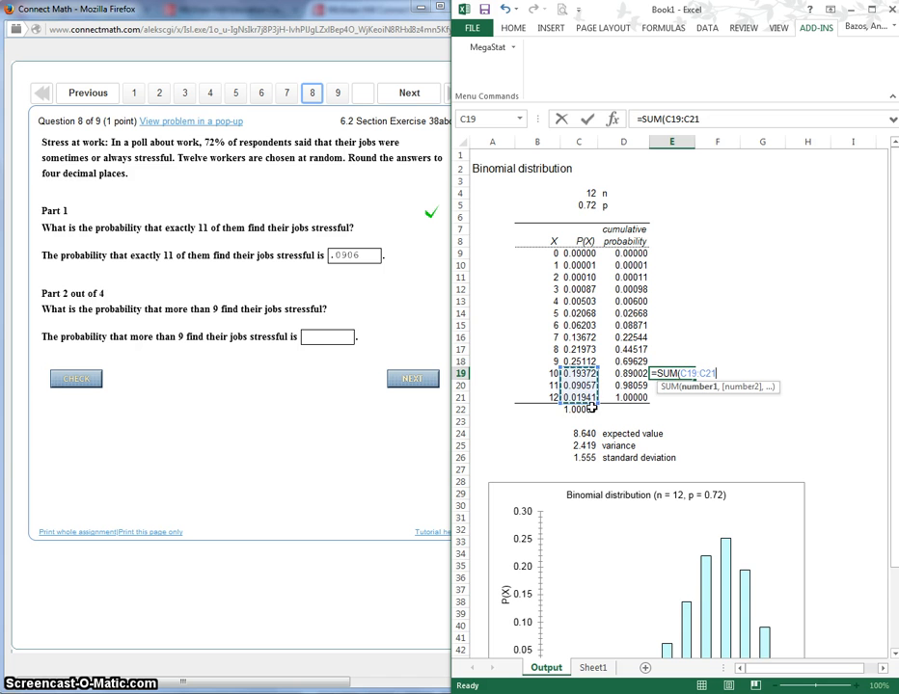
key(Return)
click(692, 372)
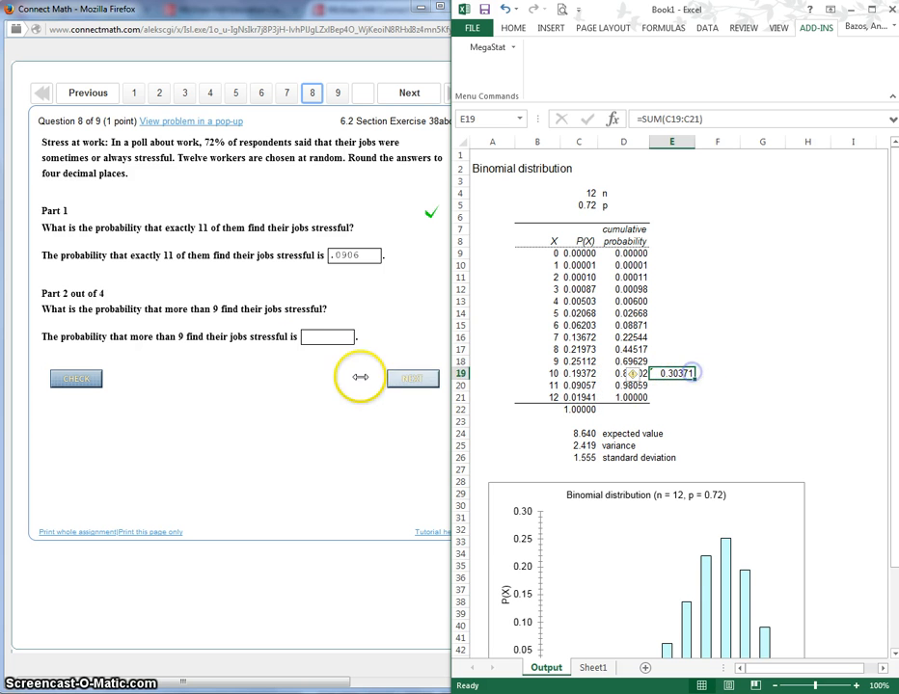
Step: Answer Part 2 with .3037, the summed probability from cell E19 rounded to four decimals, and check it
click(373, 333)
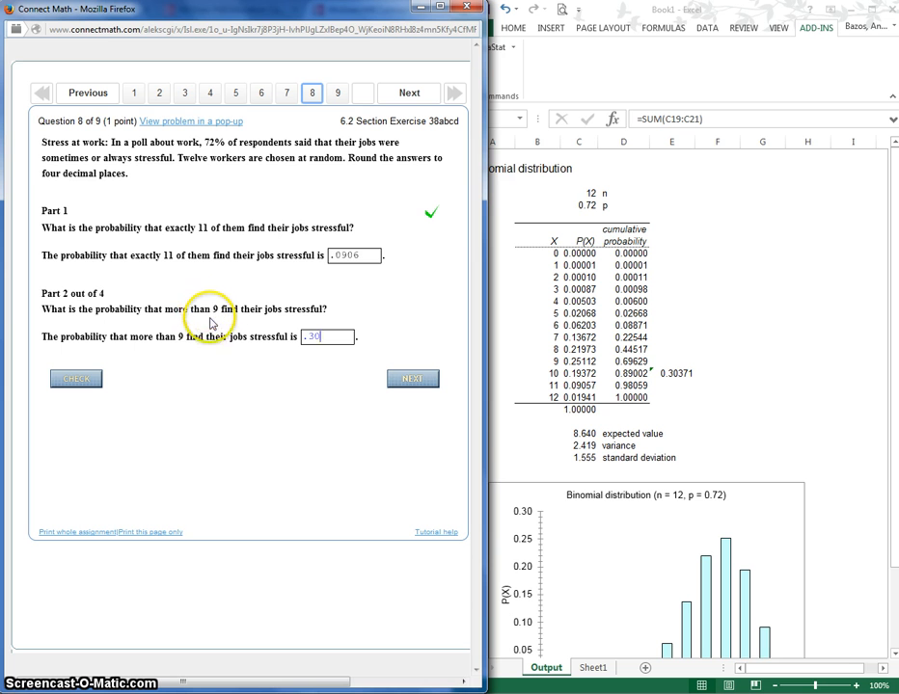
text(37)
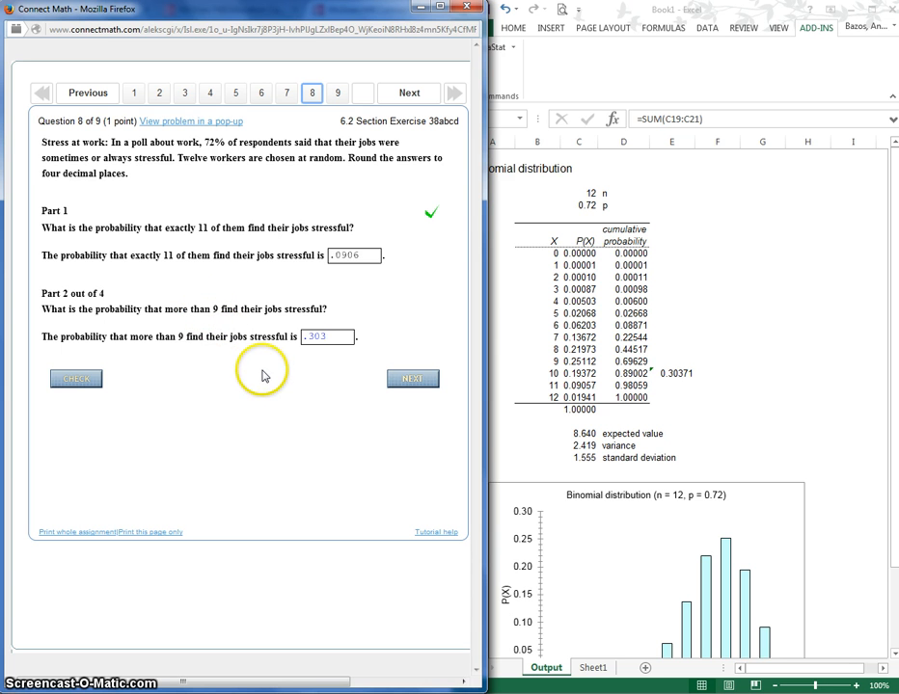
click(89, 380)
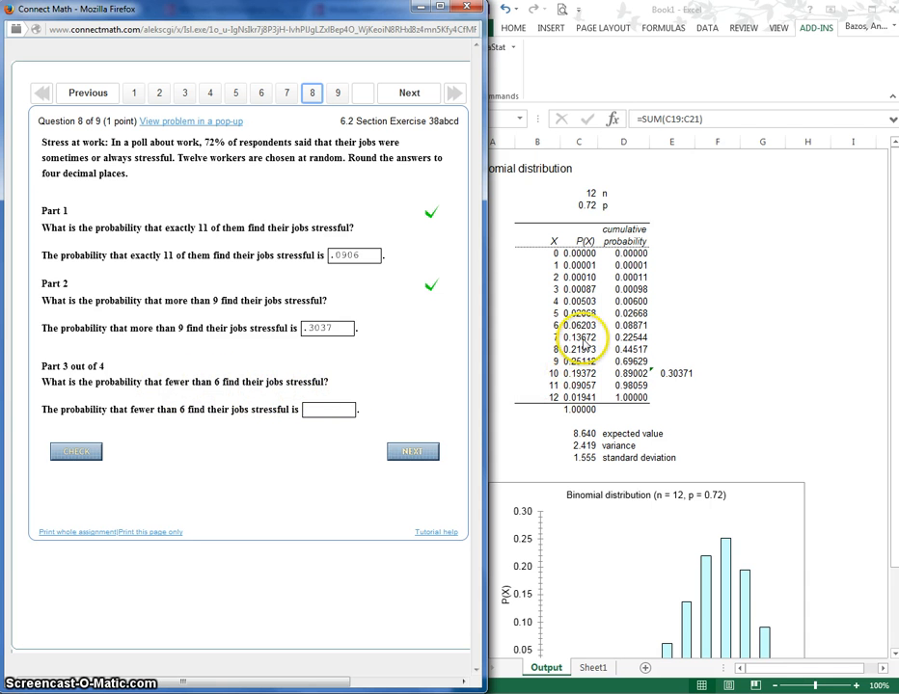
Step: Answer Part 3 with .0267, the sum of the P(X) values for X = 0 to 5 in C9:C14, and check it
key(alt+Tab)
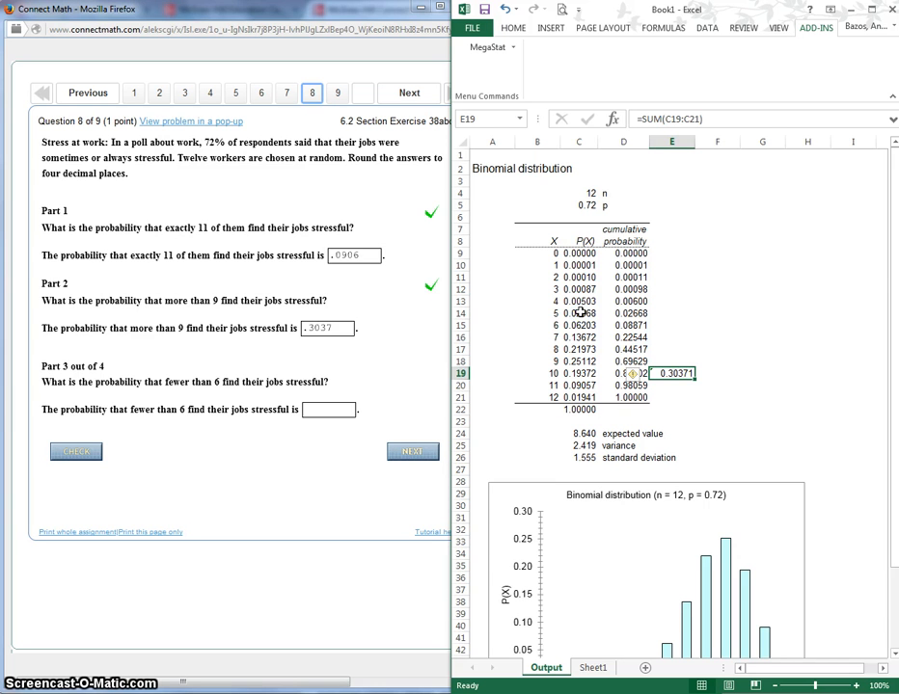
drag(577, 318, 580, 252)
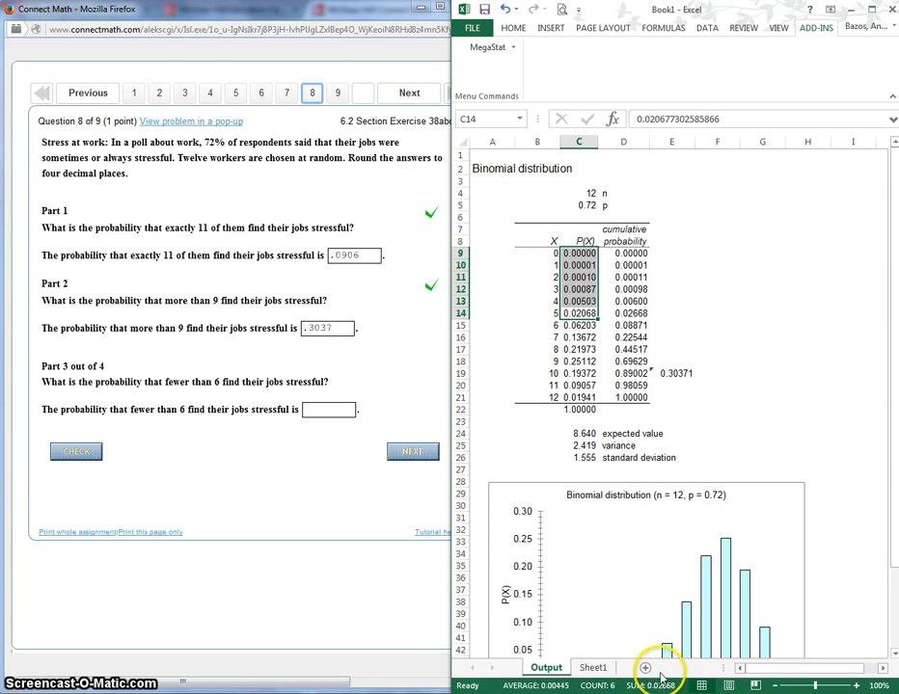
click(336, 410)
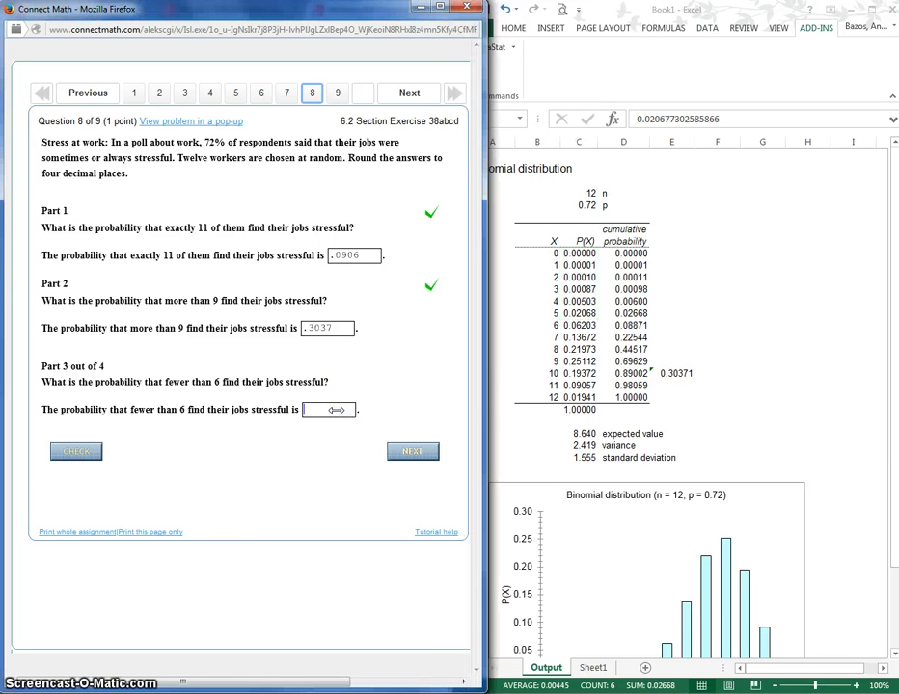
click(343, 411)
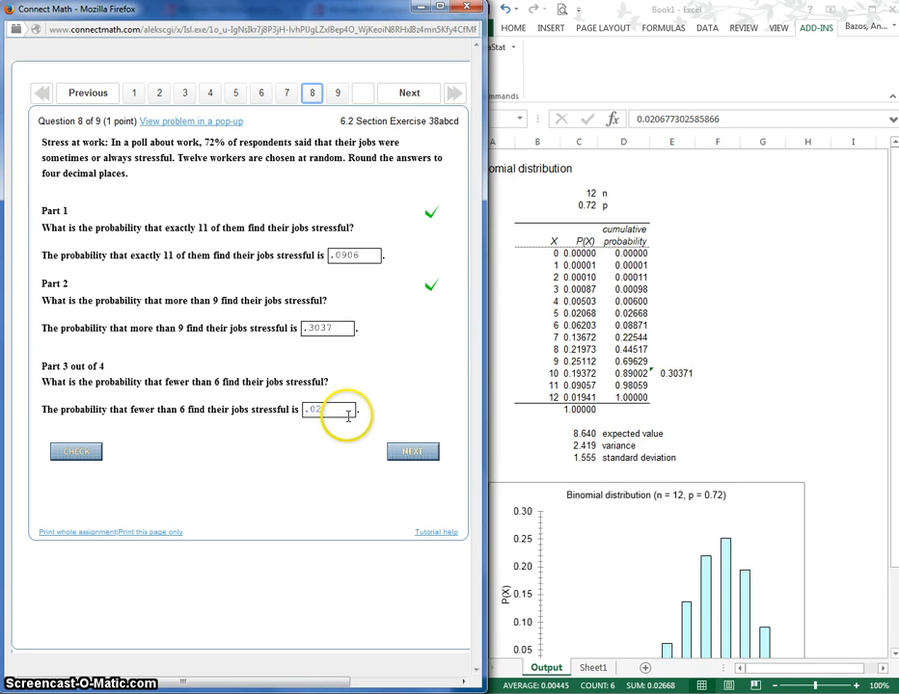
text(.026)
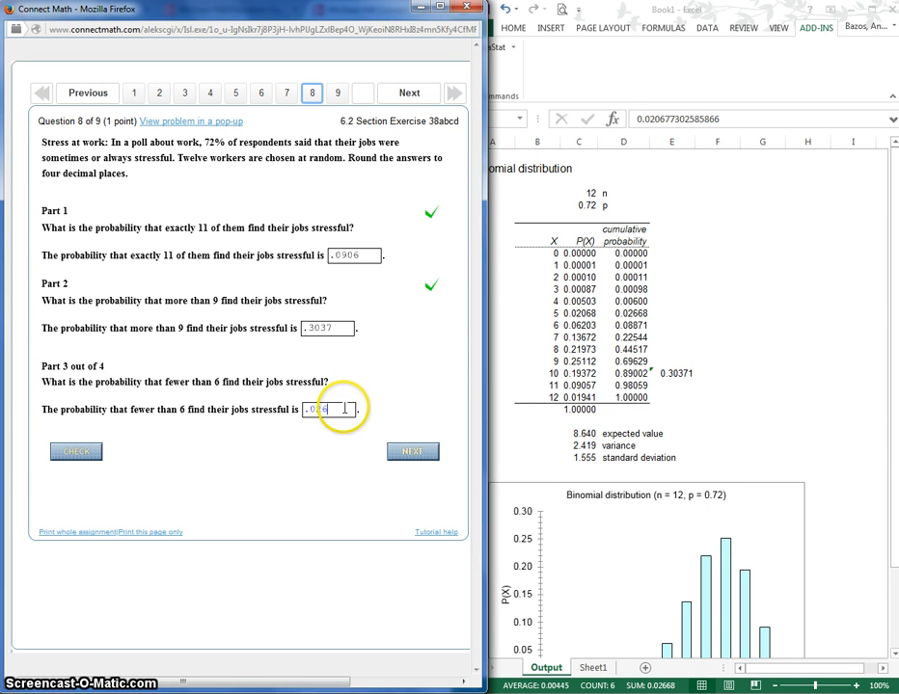
text(7)
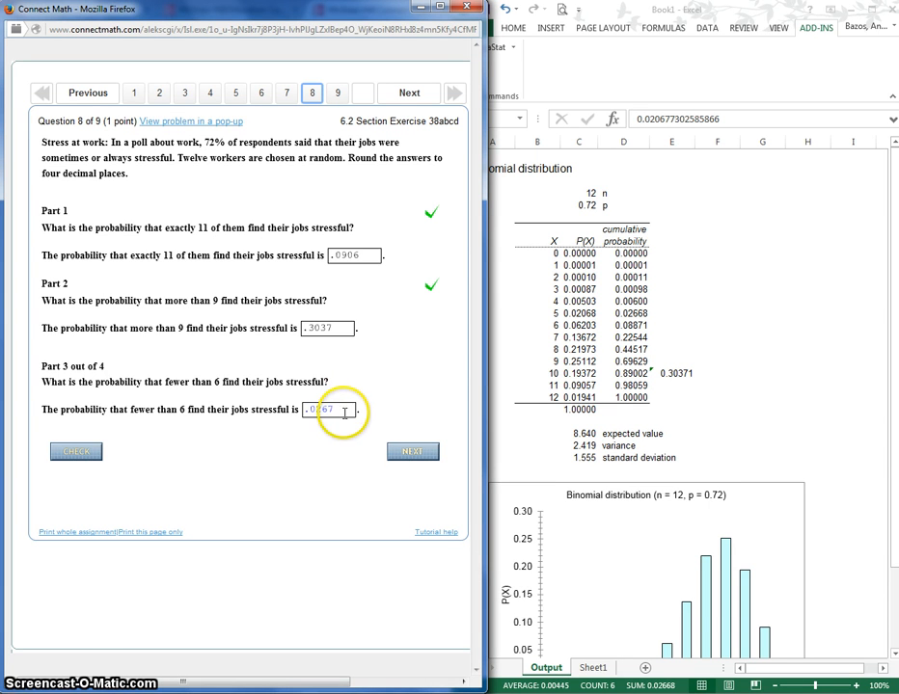
click(398, 453)
click(77, 451)
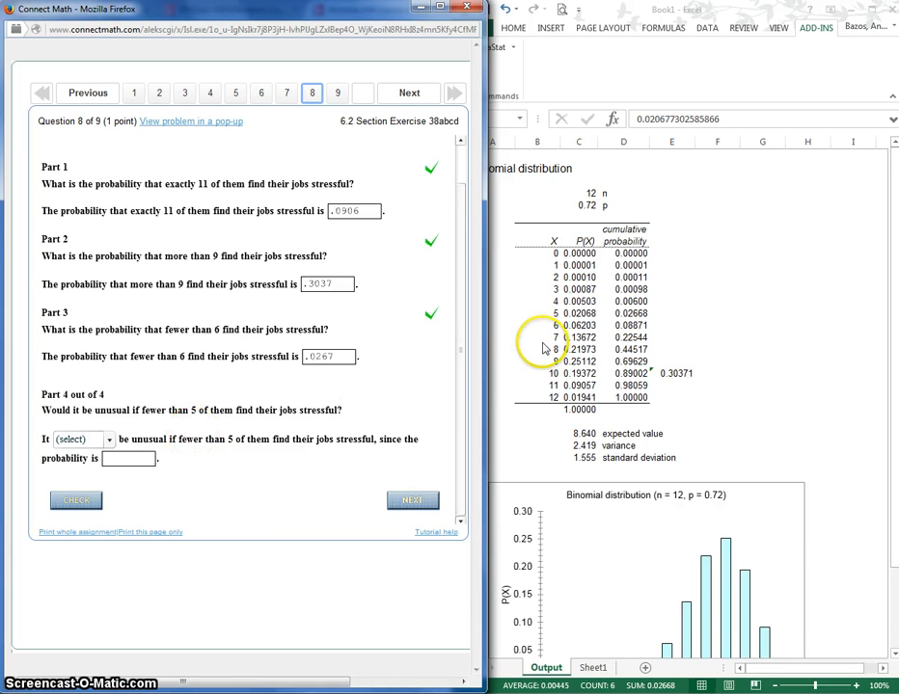
Step: Answer Part 4 with "would" and .006, the sum of the P(X) values for X = 0 to 4 in C9:C13, and check it
mouse_move(578, 313)
mouse_down()
mouse_move(580, 253)
mouse_move(584, 302)
mouse_up()
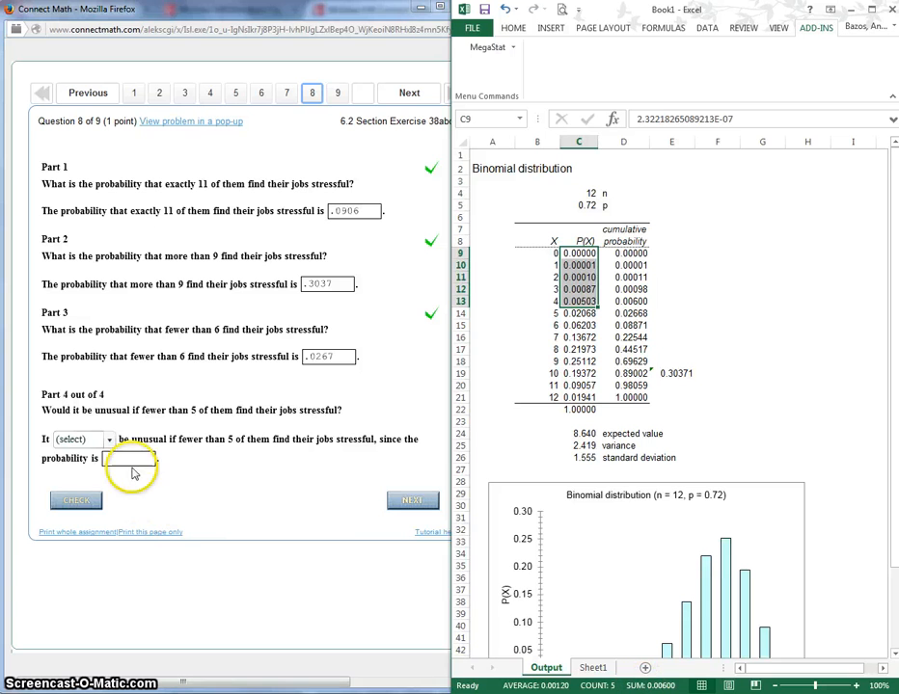
click(108, 440)
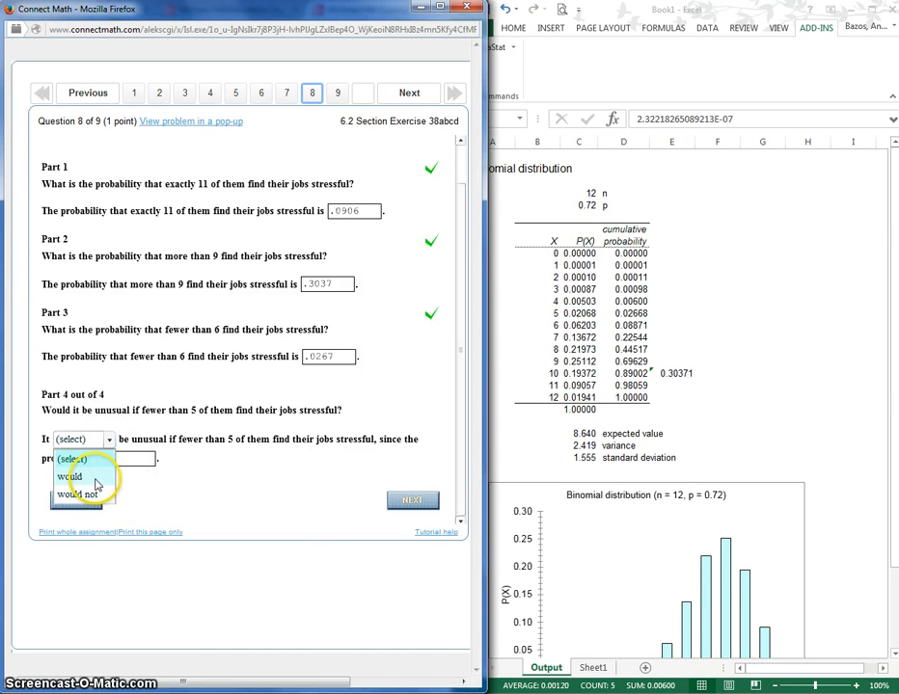
click(94, 475)
click(135, 458)
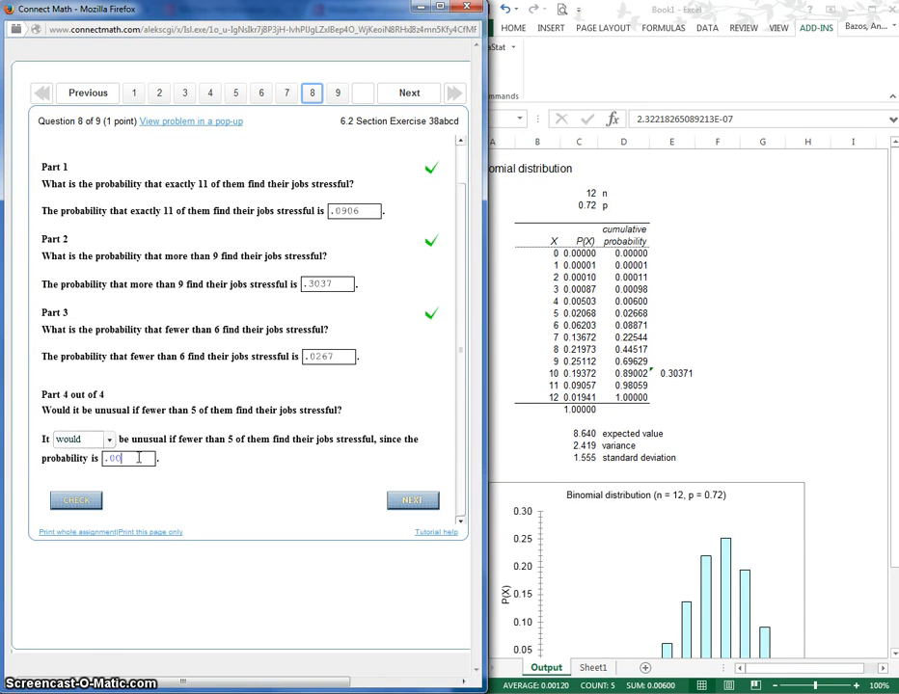
click(73, 500)
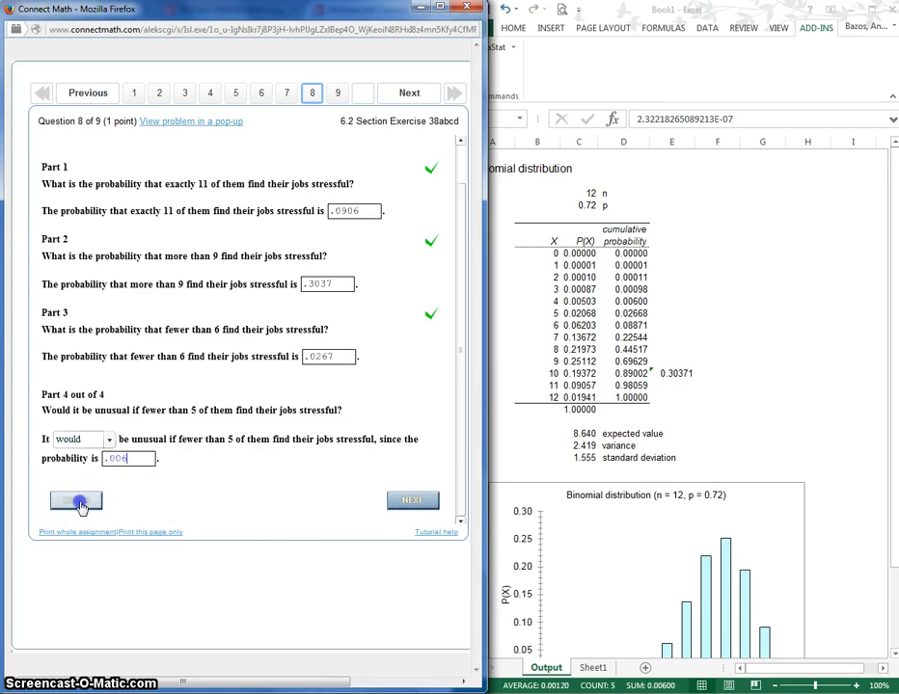